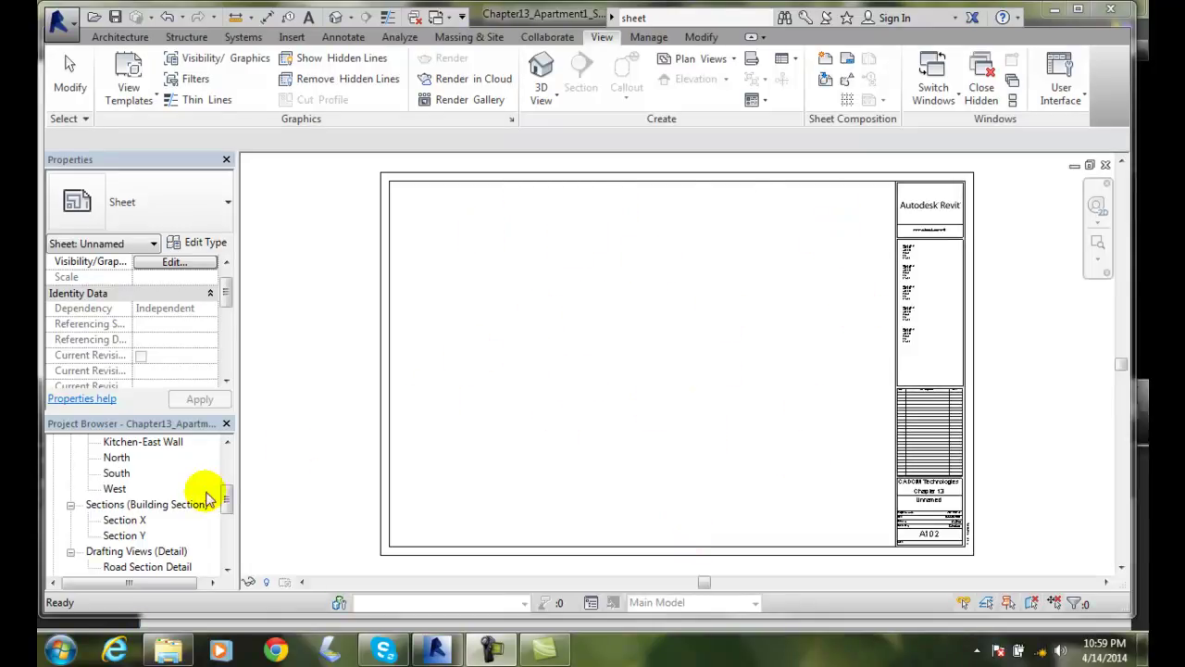
Place the Door Schedule on sheet A102 near the upper-left corner of the title block frame
drag(228, 500, 231, 544)
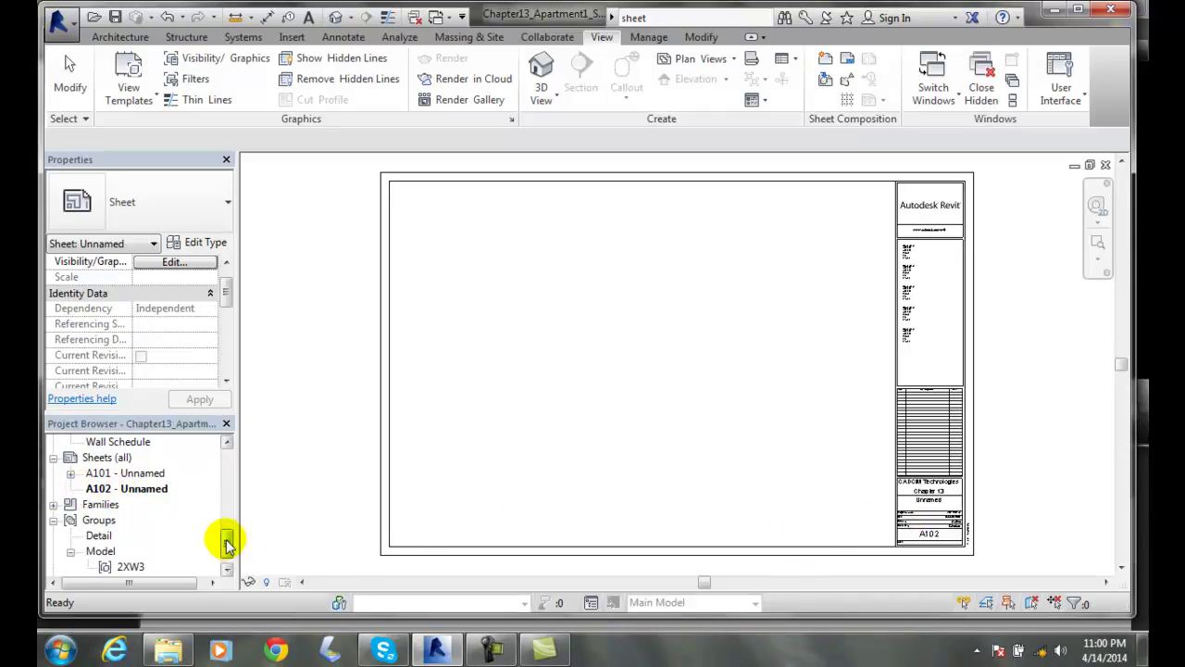
drag(227, 545, 229, 528)
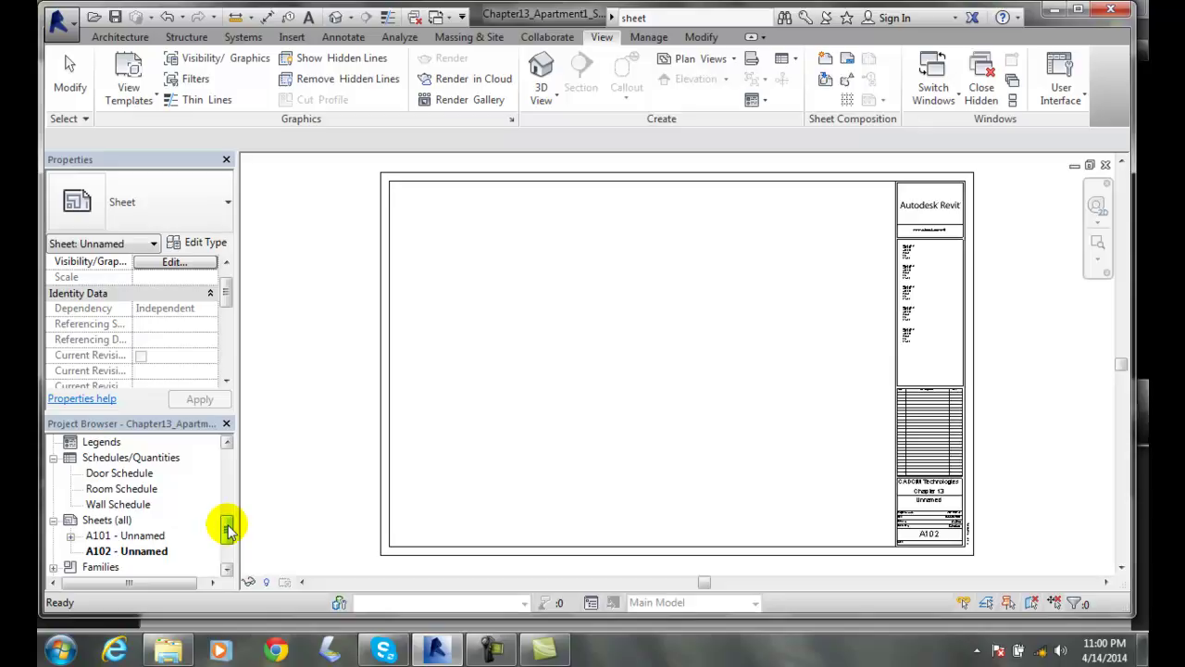
click(105, 475)
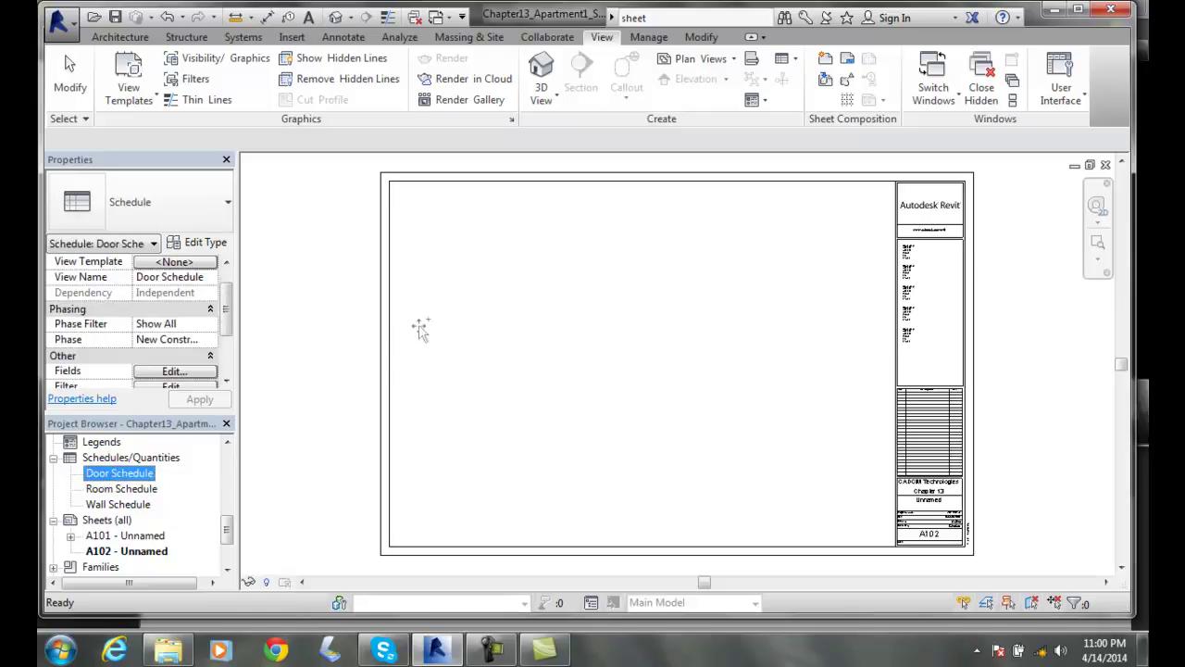
drag(488, 260, 478, 246)
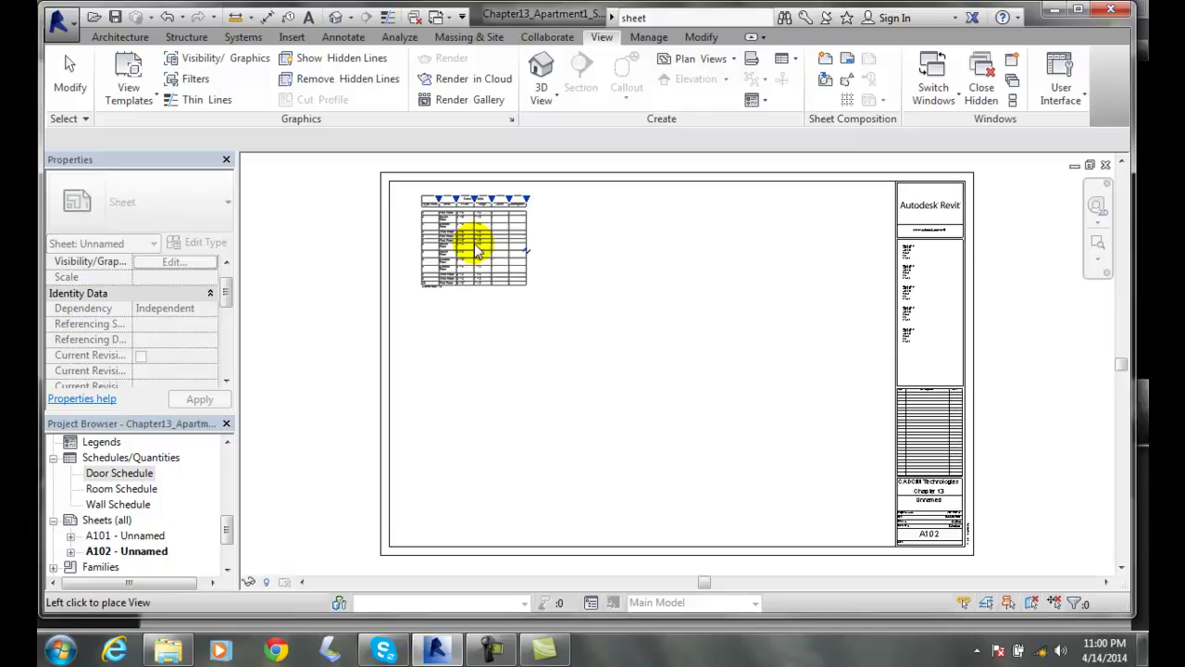
click(475, 250)
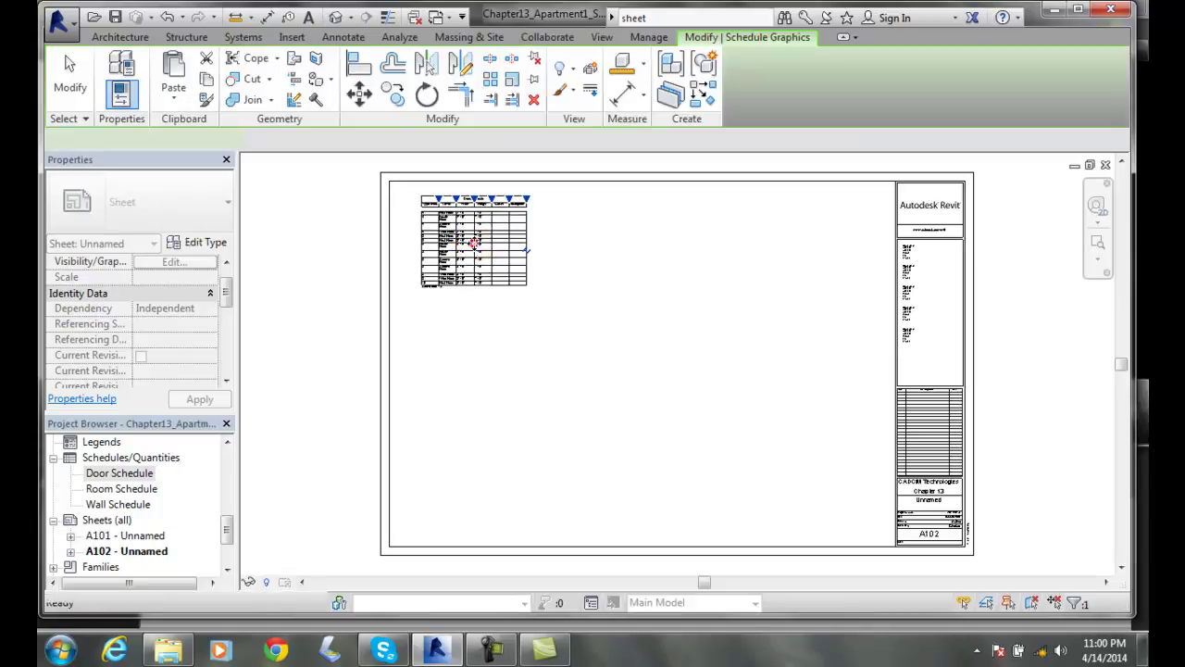
click(538, 389)
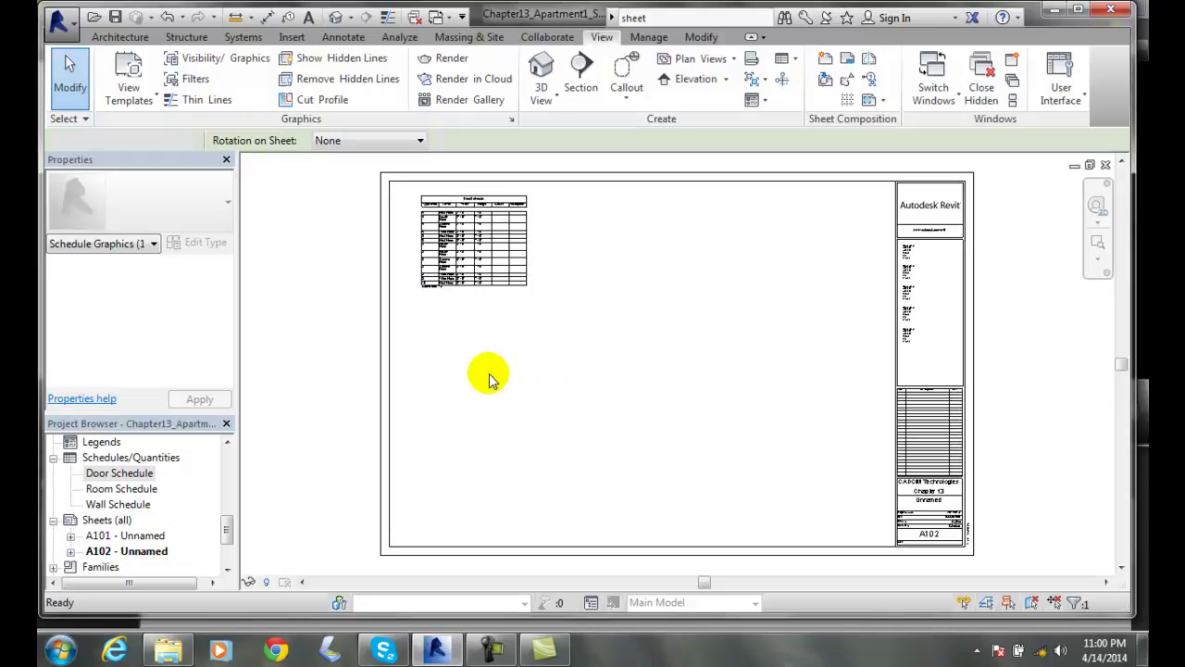
Widen the Type Mark and Description columns of the Door Schedule placed on the sheet
scroll(503, 346, up, 5)
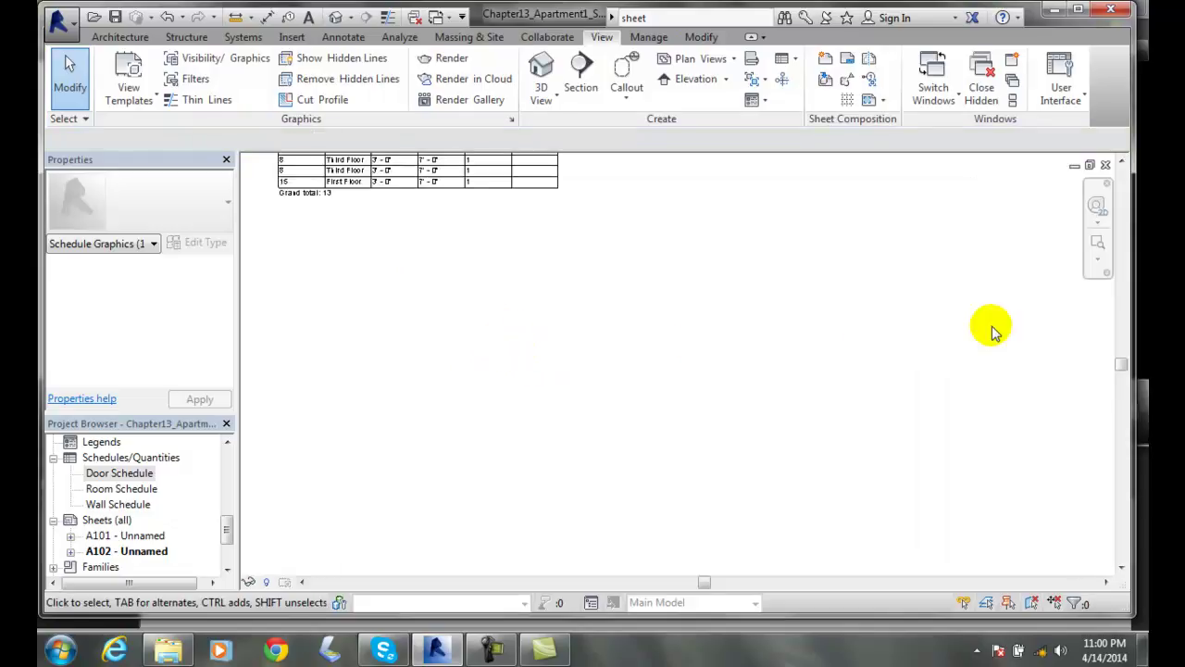
drag(1115, 369, 1119, 283)
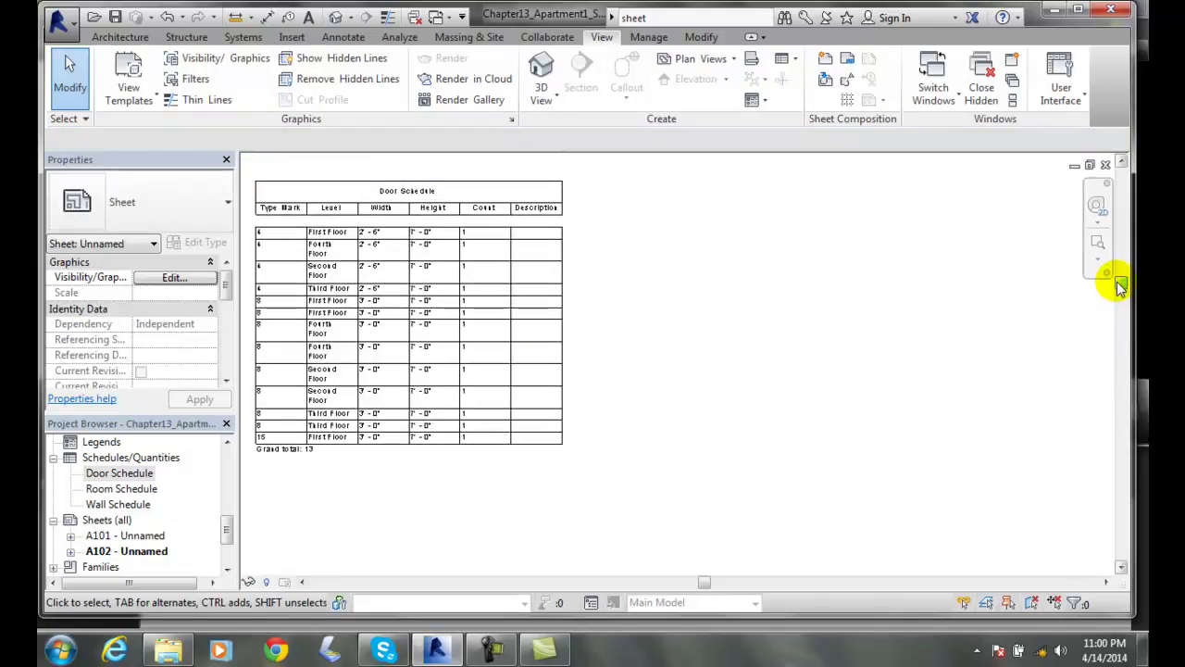
drag(705, 582, 668, 581)
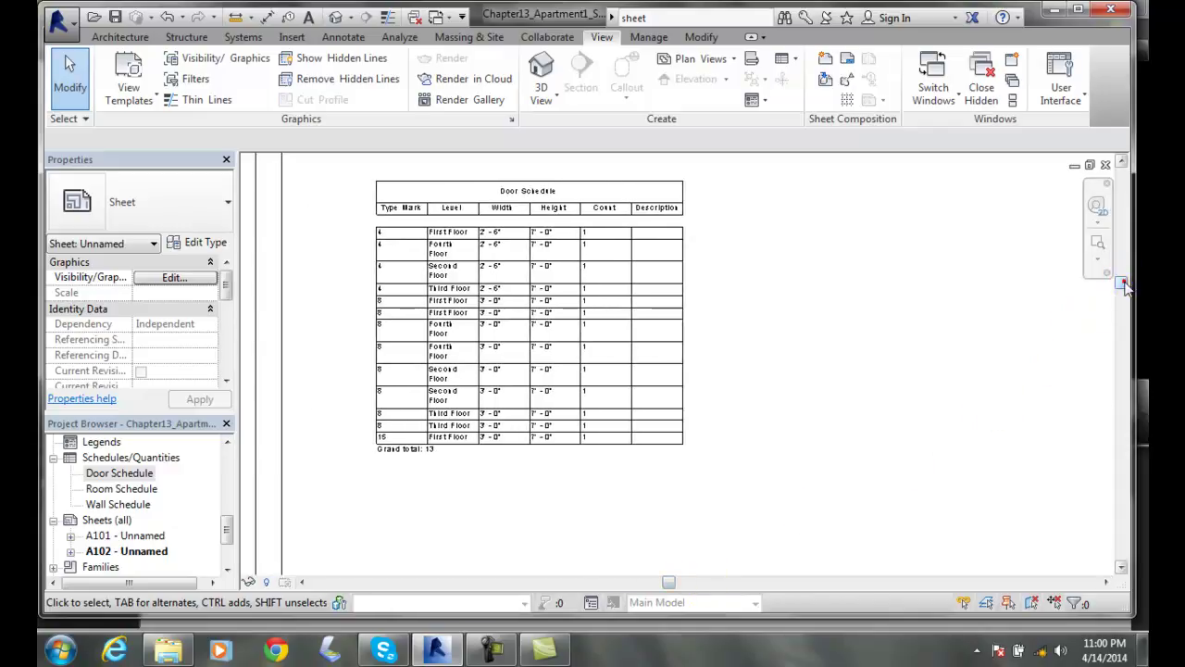
drag(1123, 287, 1121, 275)
click(645, 298)
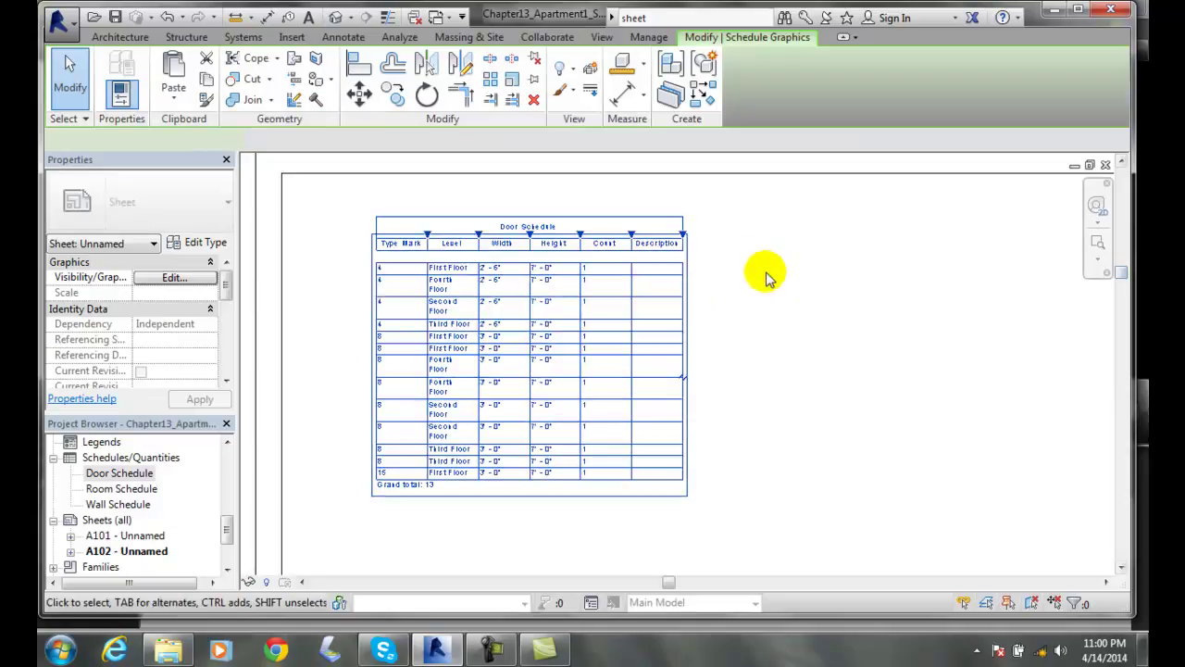
click(537, 266)
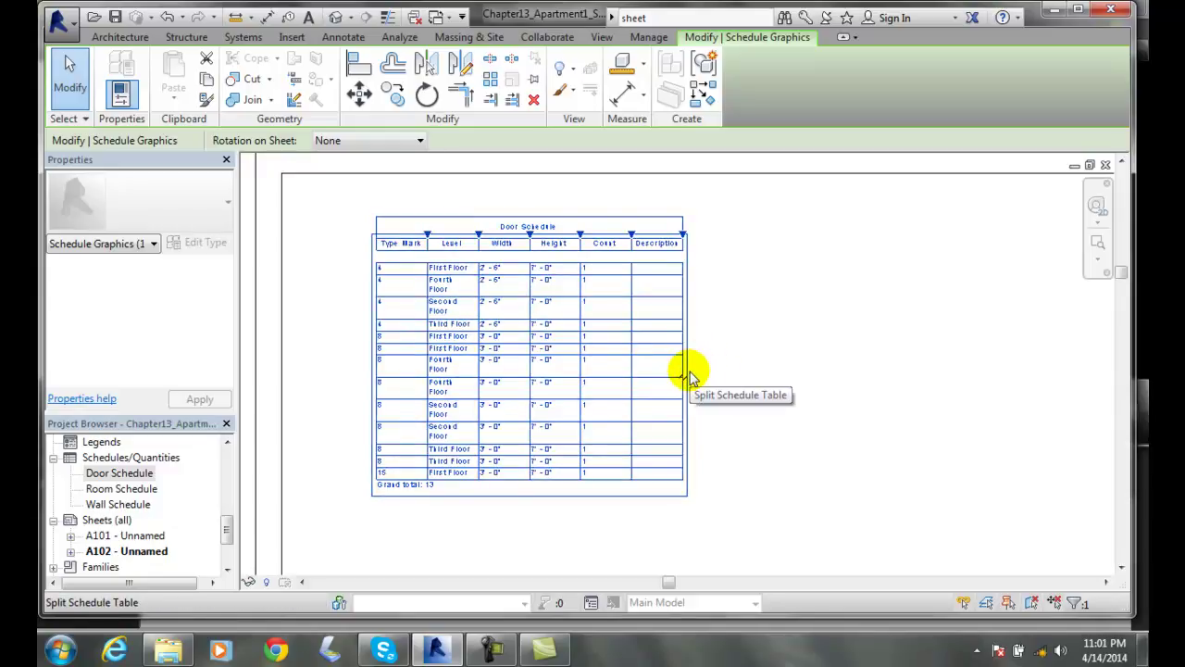
scroll(694, 375, up, 5)
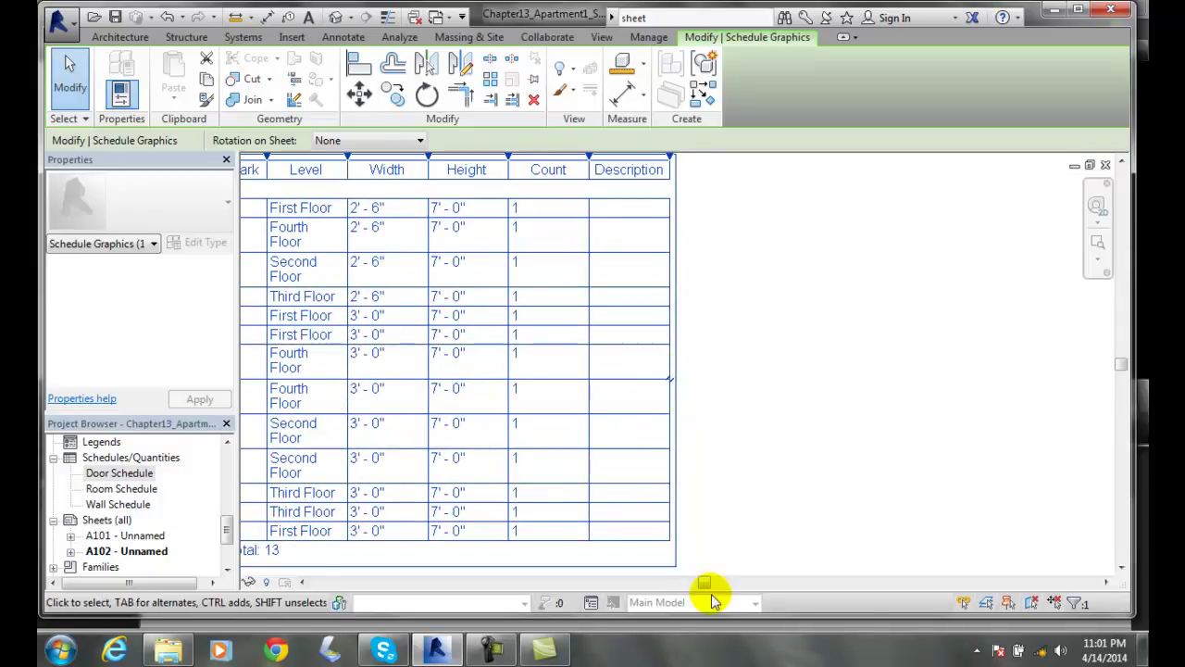
drag(705, 584, 665, 585)
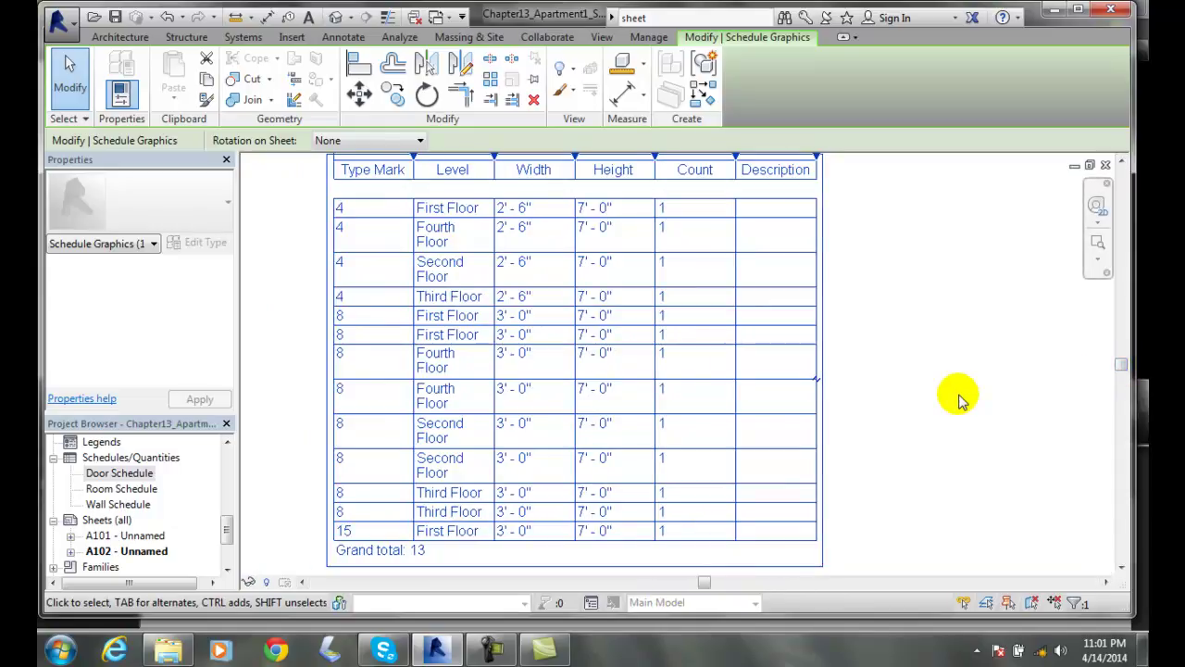
scroll(958, 396, down, 2)
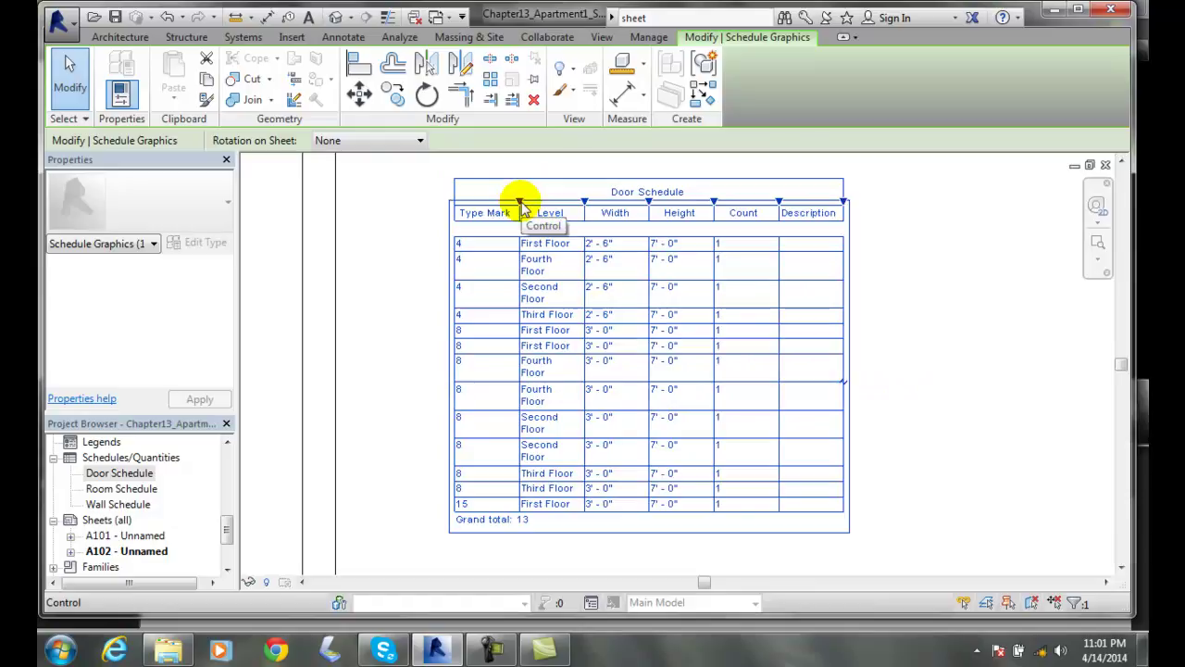
drag(521, 204, 559, 201)
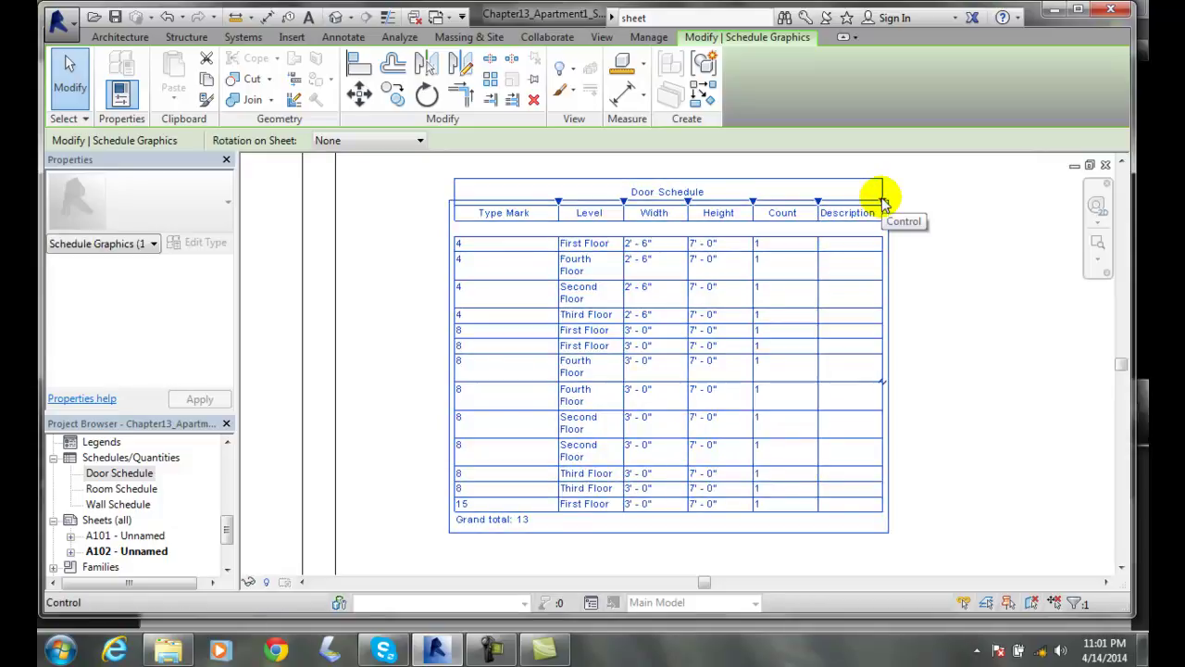
drag(883, 201, 1034, 203)
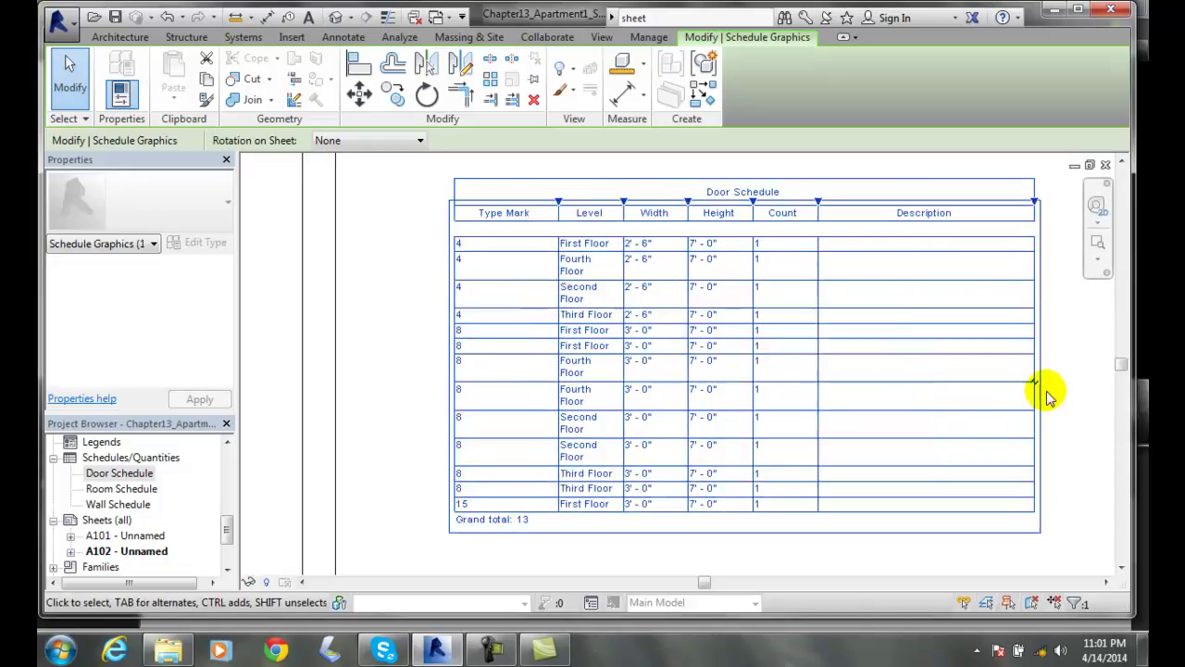
Split the Door Schedule on the sheet into two side-by-side segments
scroll(1052, 400, down, 1)
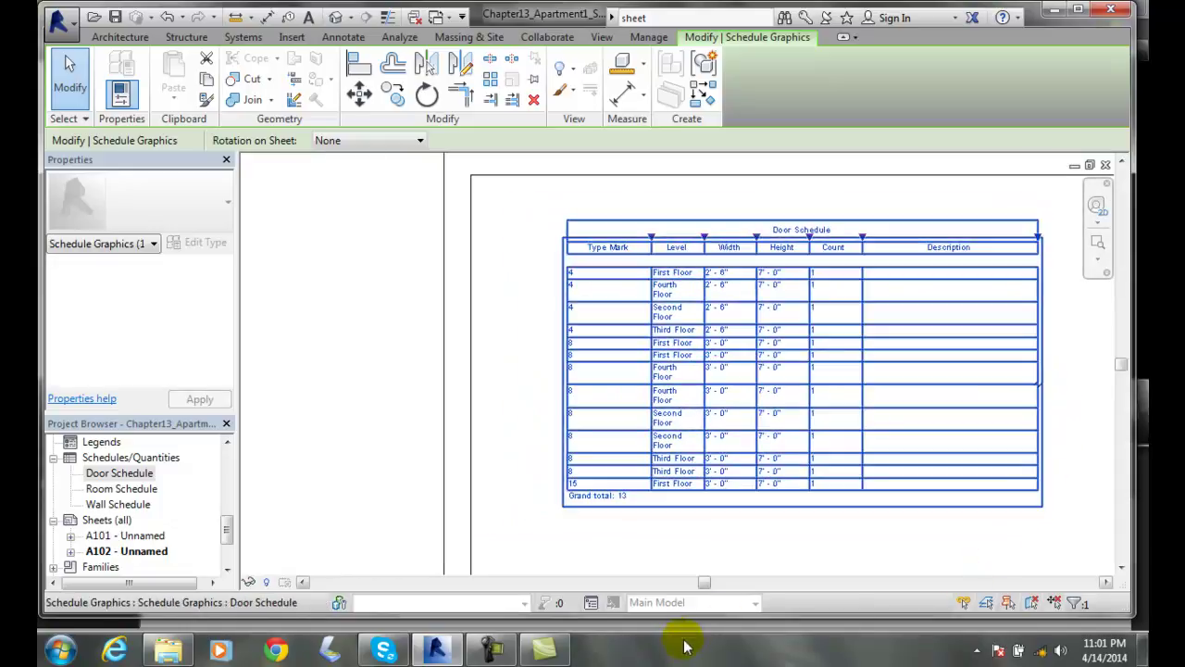
drag(713, 590, 786, 593)
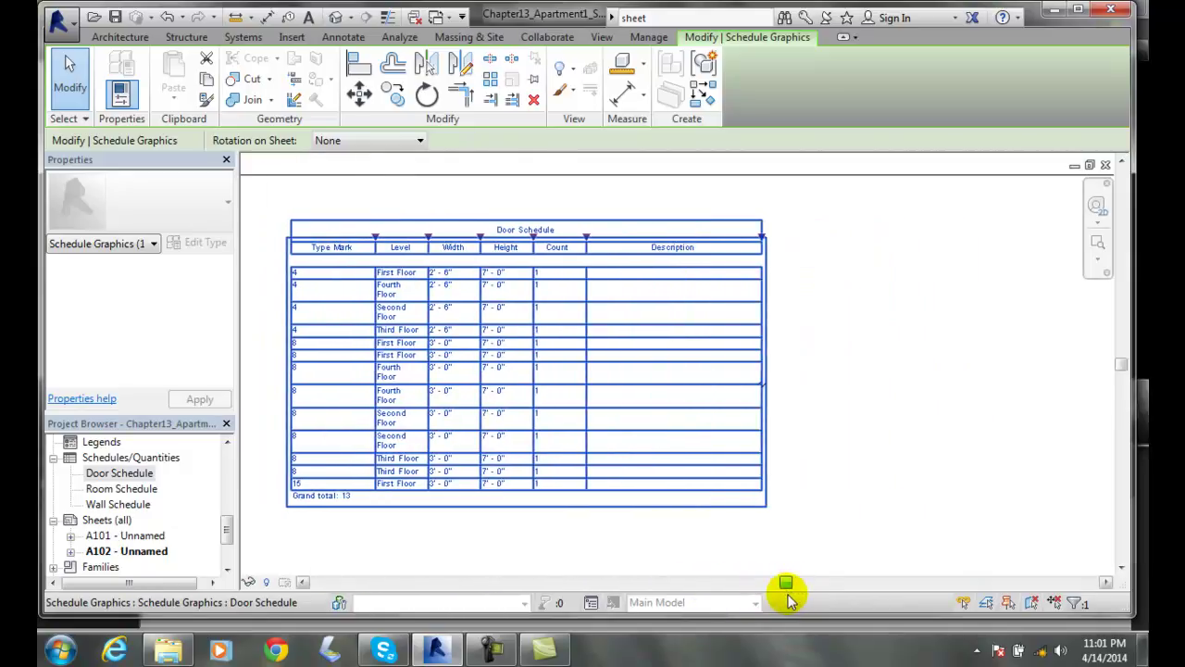
click(761, 388)
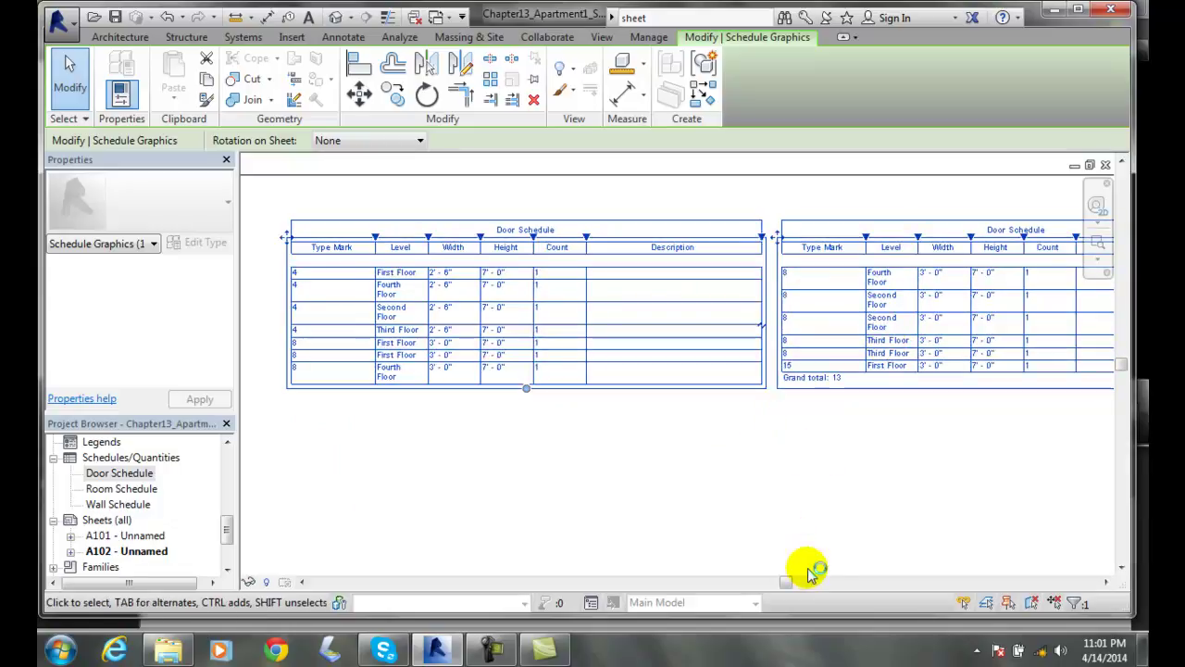
Move the second Door Schedule segment farther to the right and adjust the first segment's height so that it holds seven rows
scroll(784, 586, down, 2)
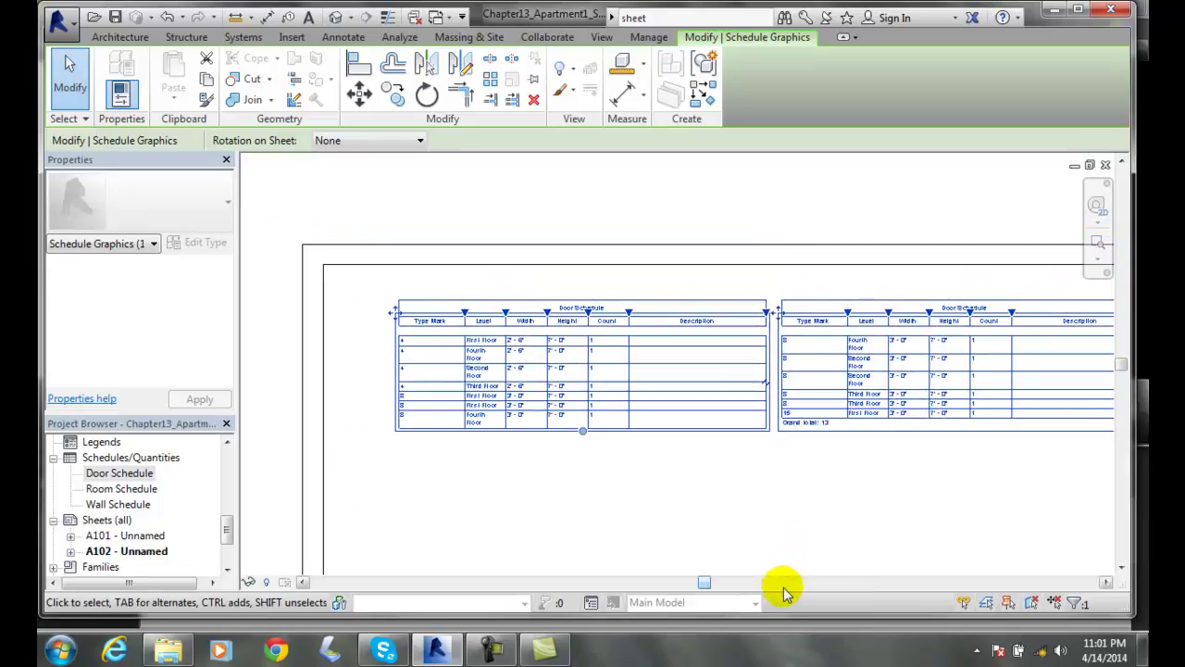
drag(706, 584, 740, 583)
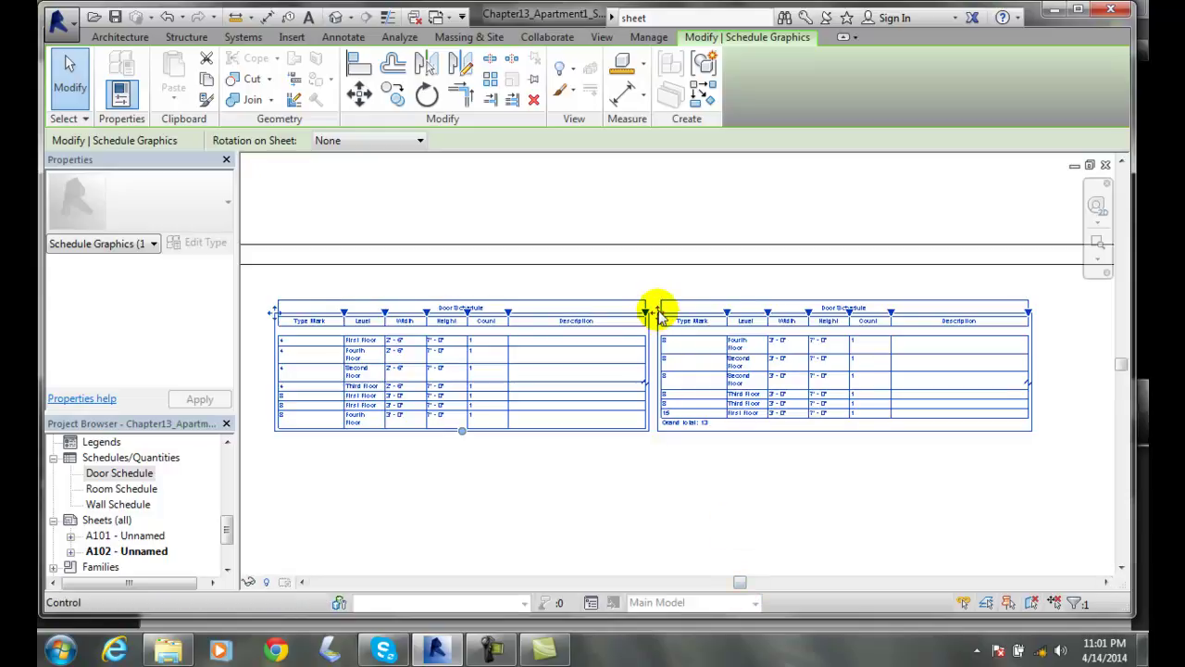
drag(658, 315, 720, 319)
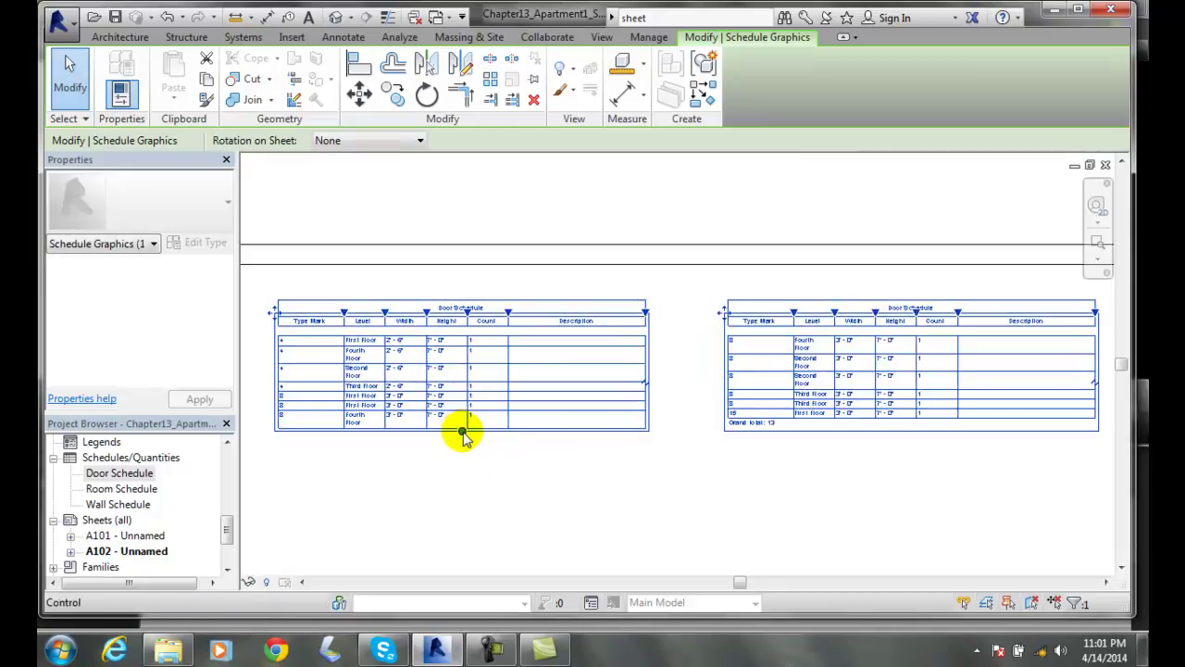
drag(462, 433, 492, 534)
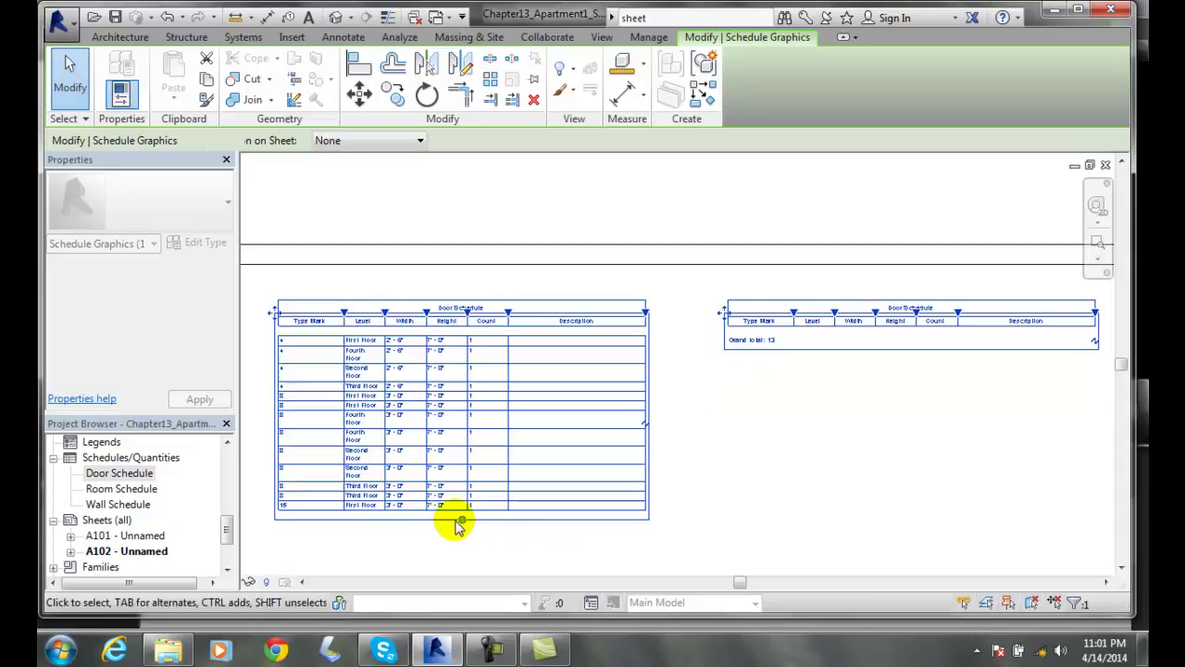
drag(460, 519, 464, 428)
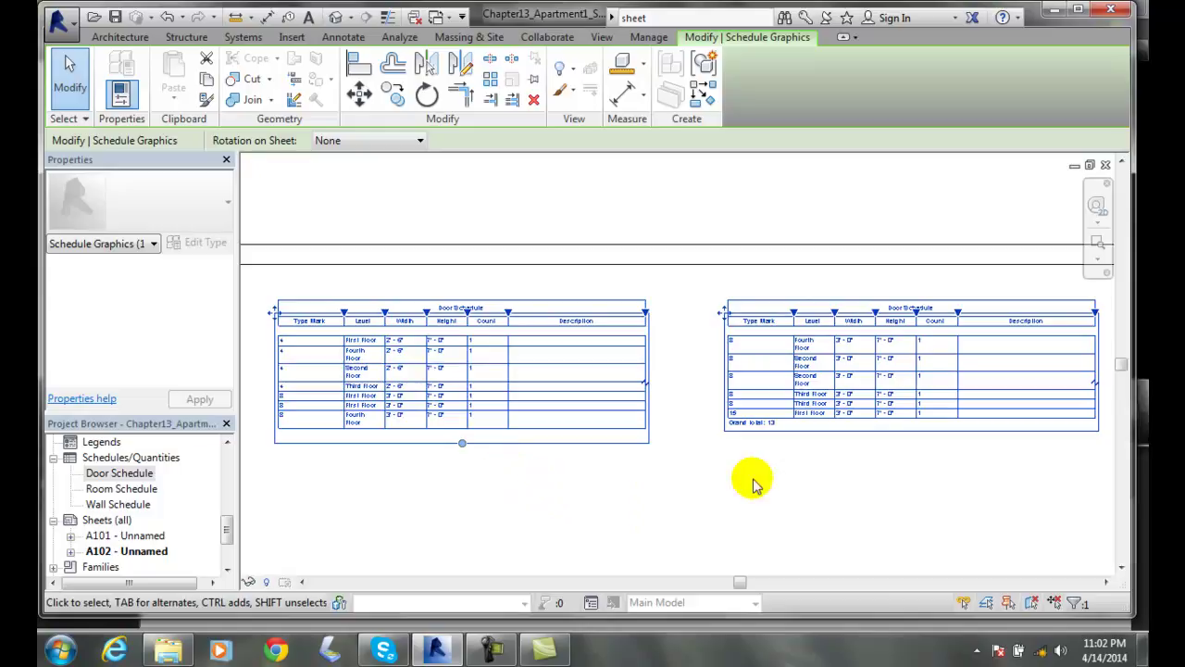
Place the Room Schedule on the sheet below the first Door Schedule segment, aligned with its left edge
drag(1123, 369, 1121, 392)
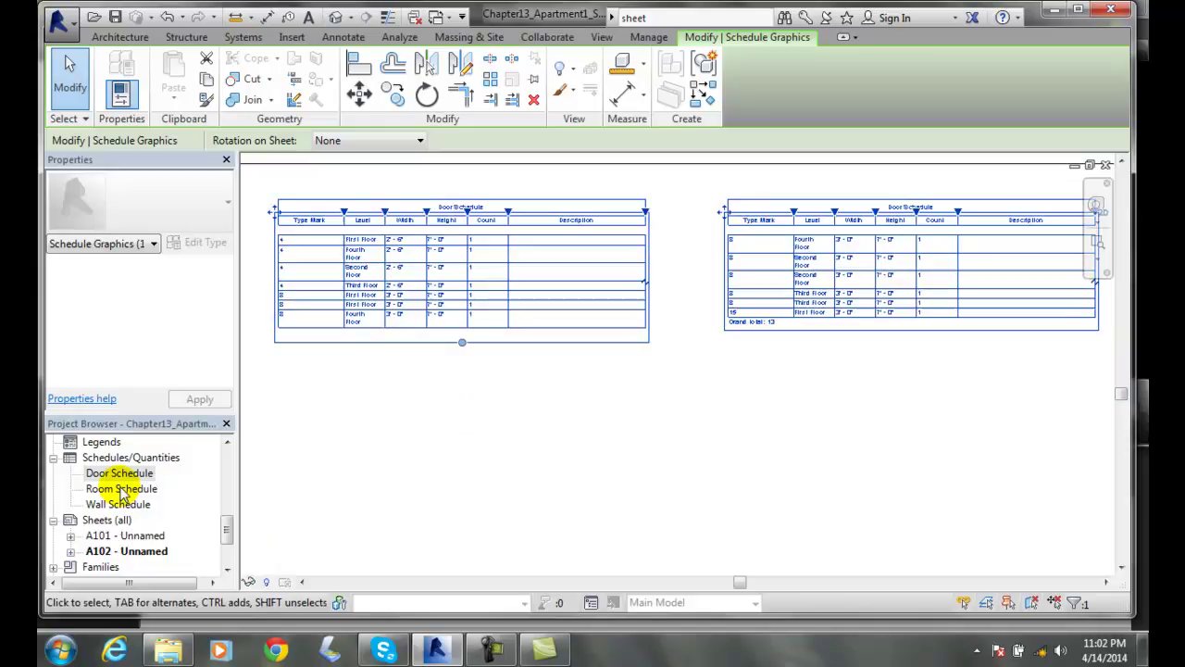
click(121, 488)
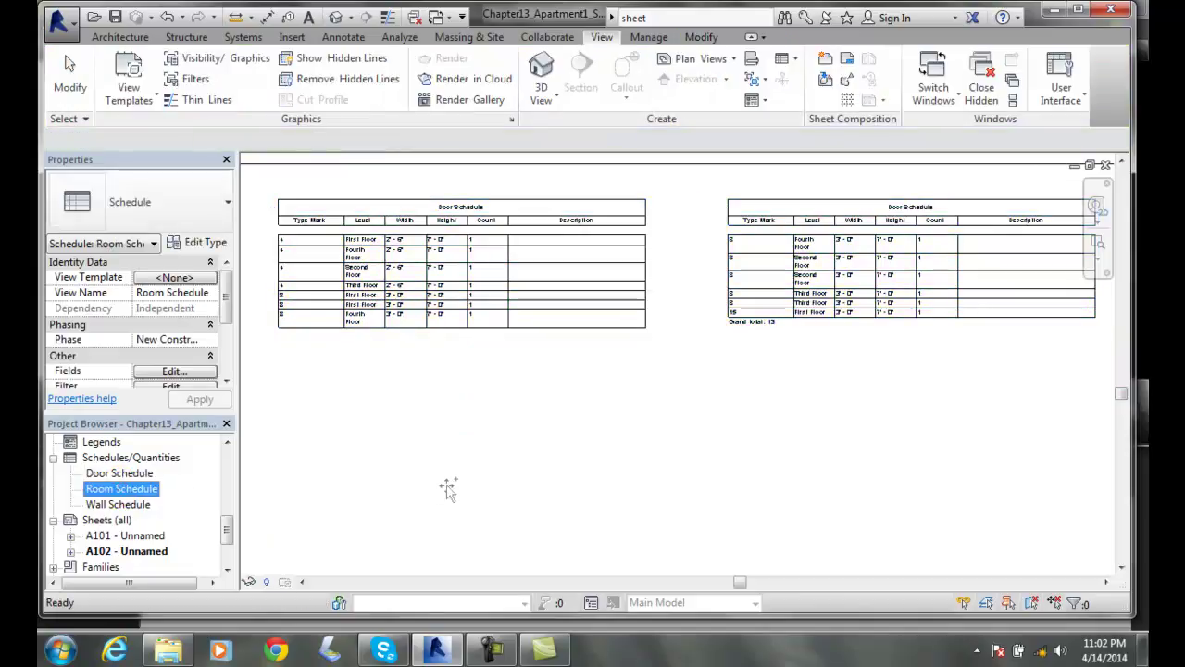
drag(448, 490, 426, 466)
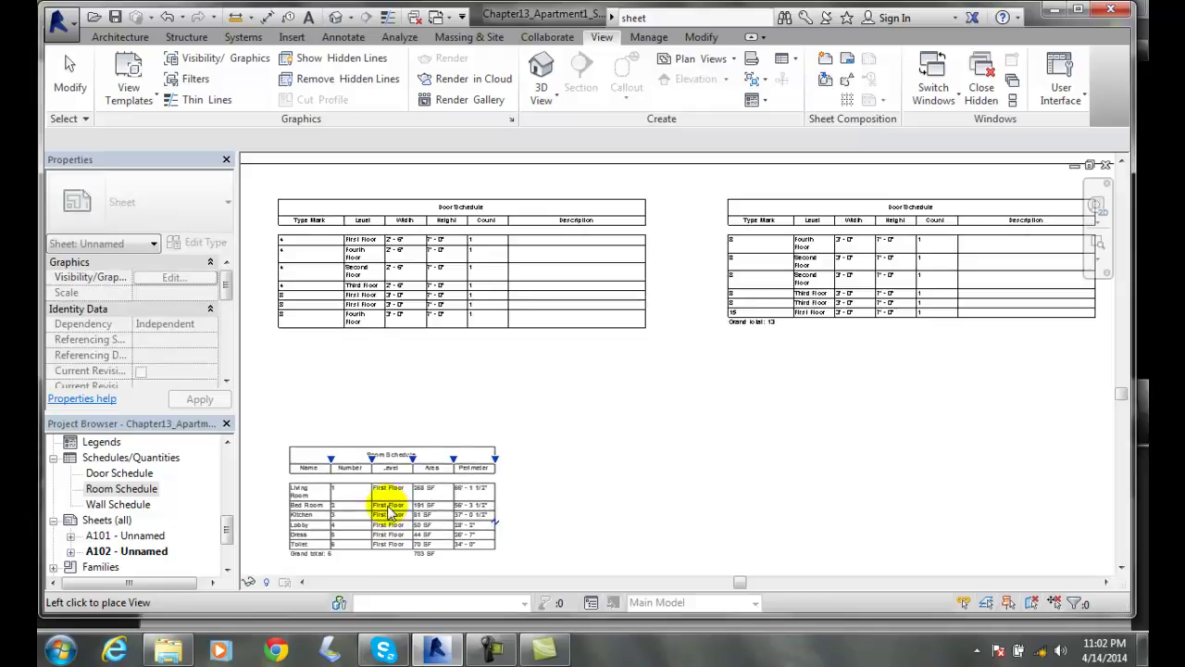
click(378, 512)
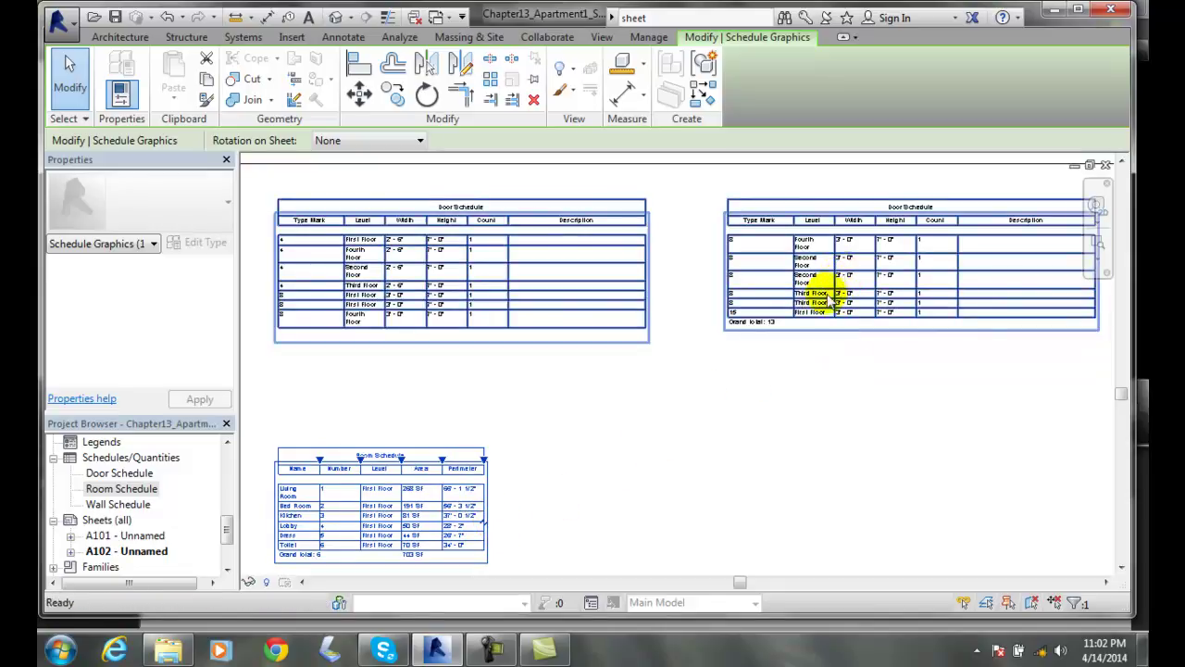
click(740, 399)
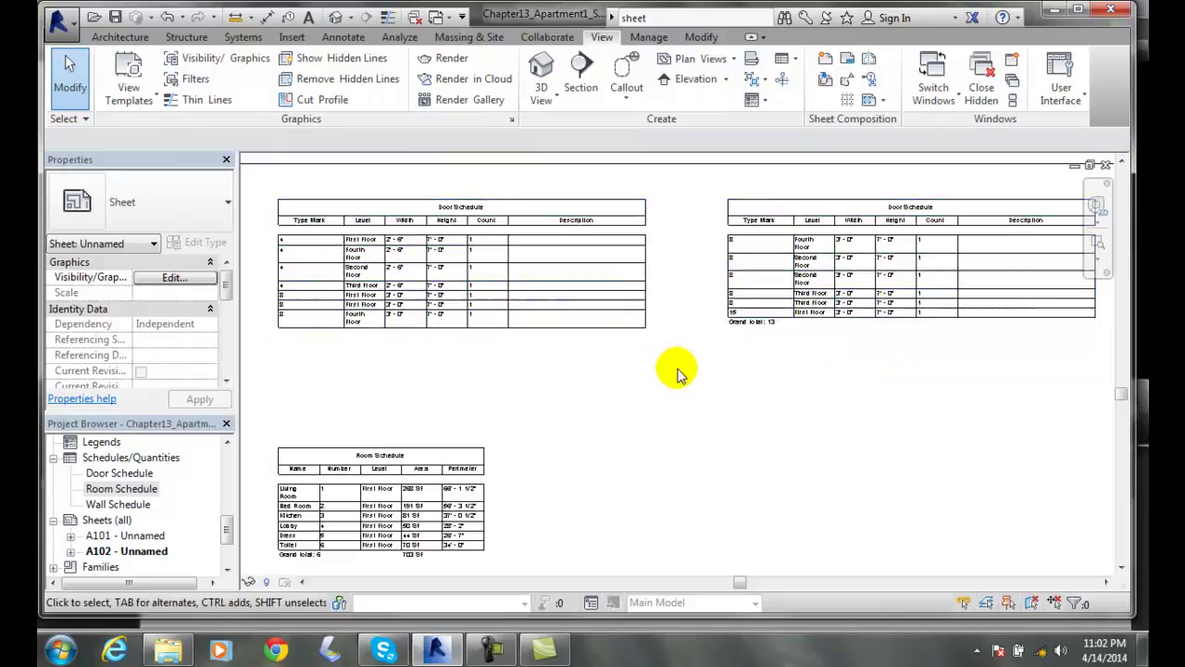
Move the Room Schedule farther down the sheet to leave more space below the Door Schedule
scroll(683, 380, down, 2)
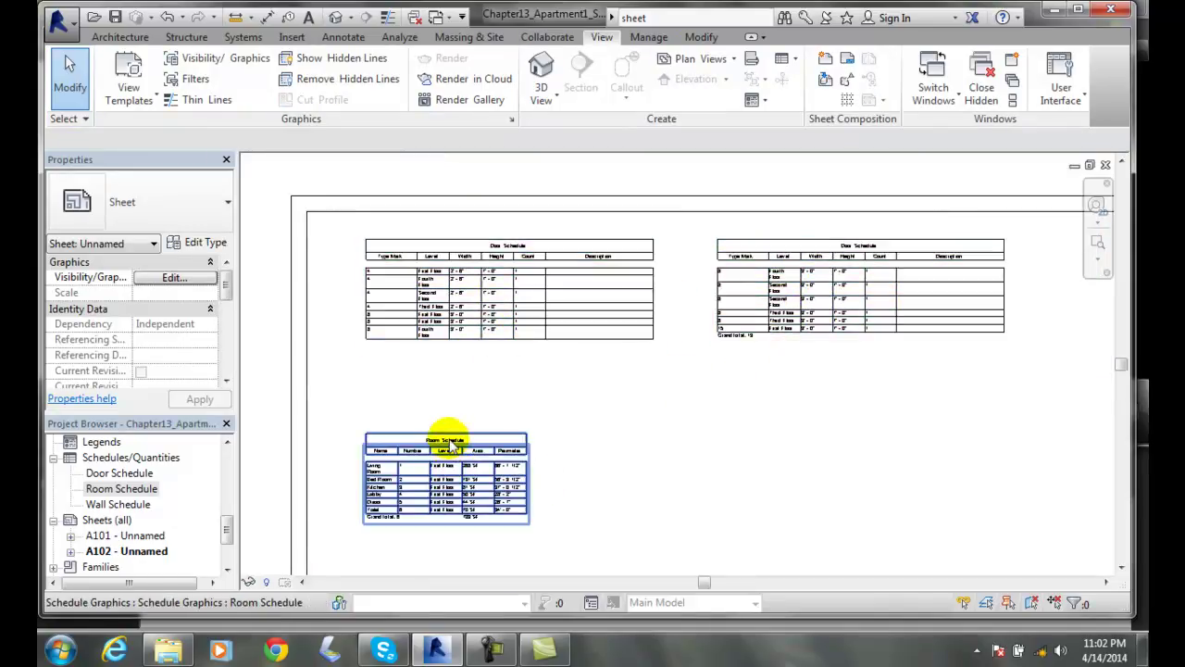
click(454, 489)
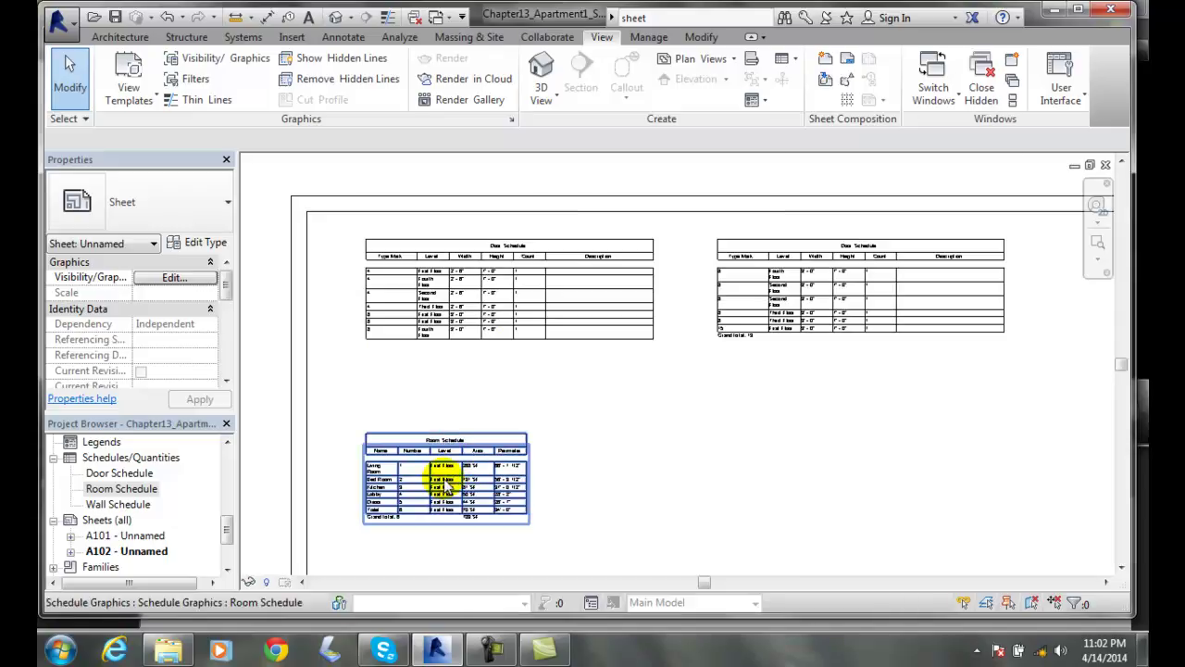
scroll(444, 483, up, 2)
click(445, 484)
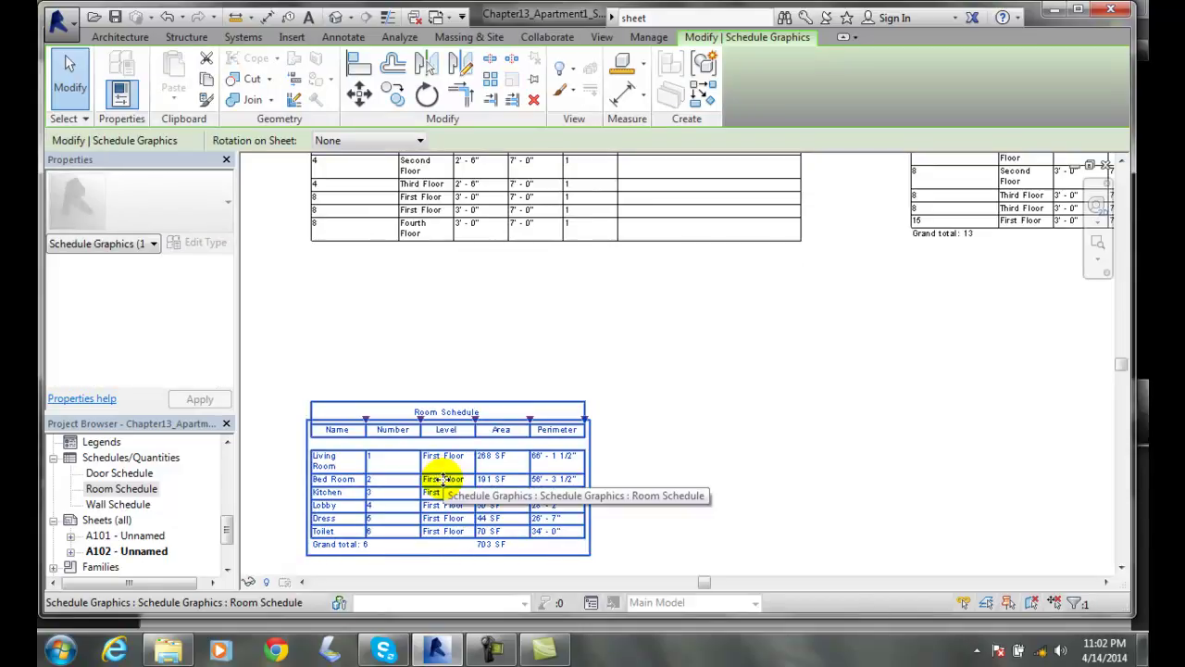
scroll(853, 457, down, 3)
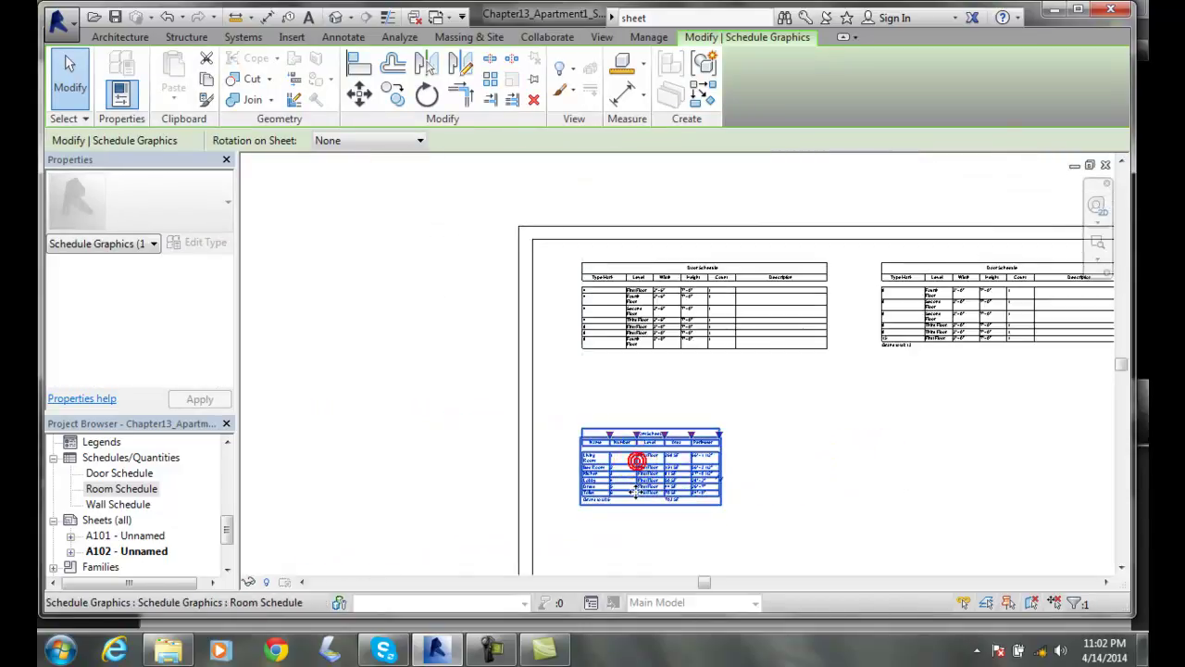
drag(637, 461, 638, 531)
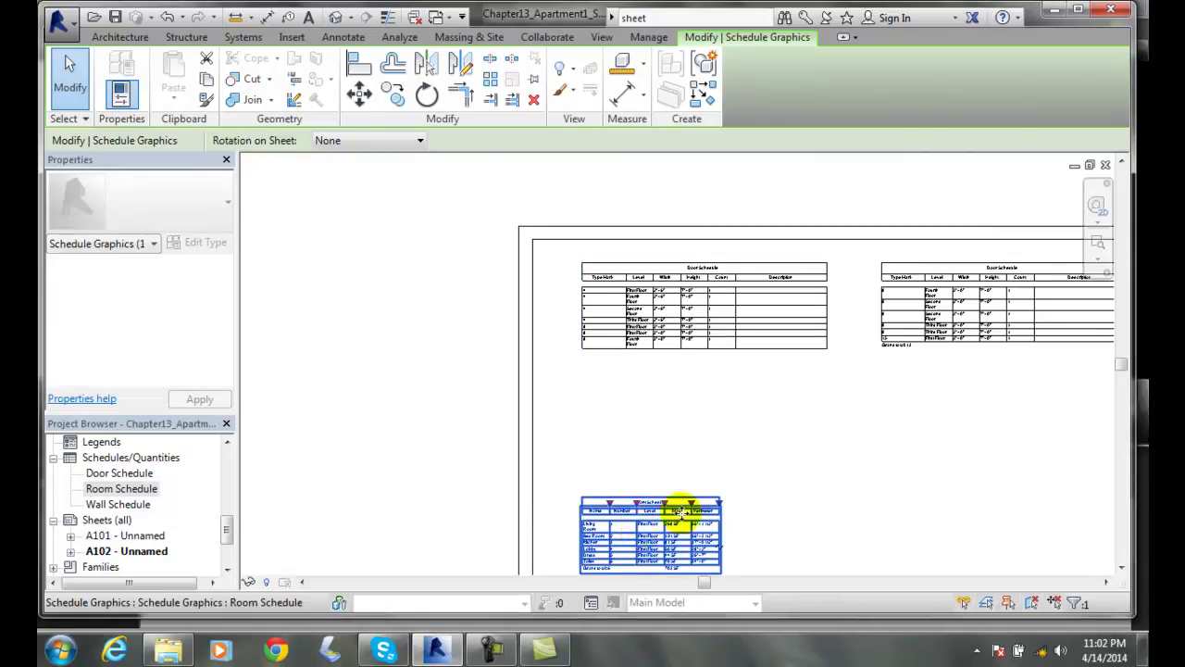
scroll(907, 410, up, 1)
click(828, 388)
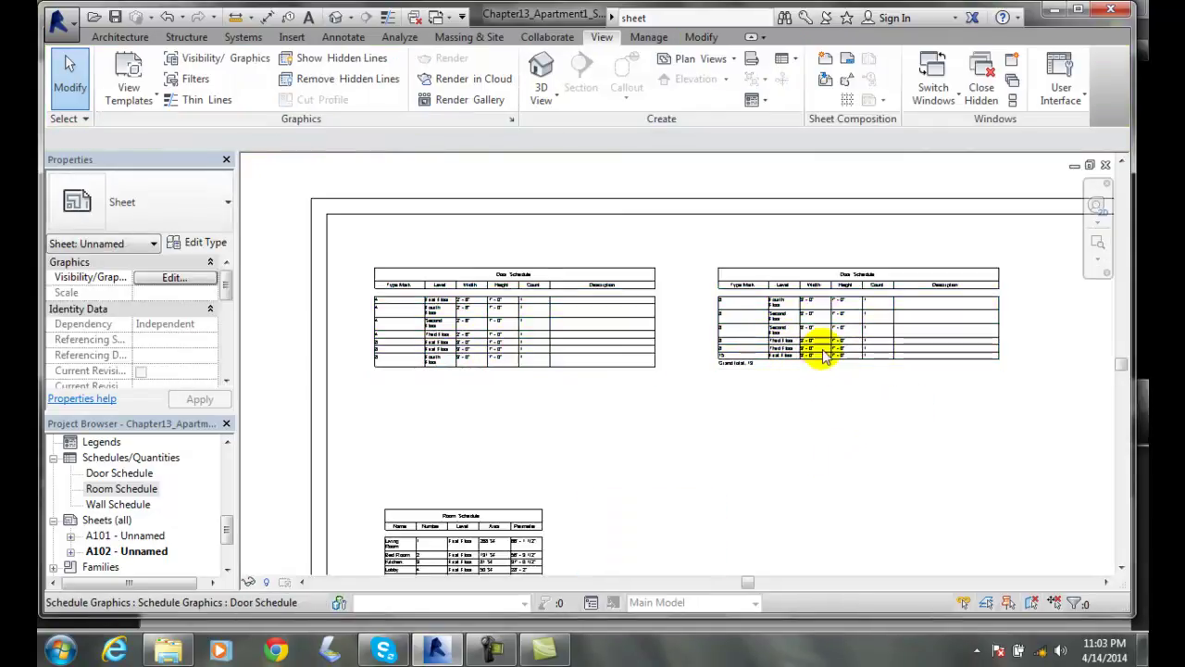
Rejoin the split Door Schedule by moving its second segment onto the first
click(798, 339)
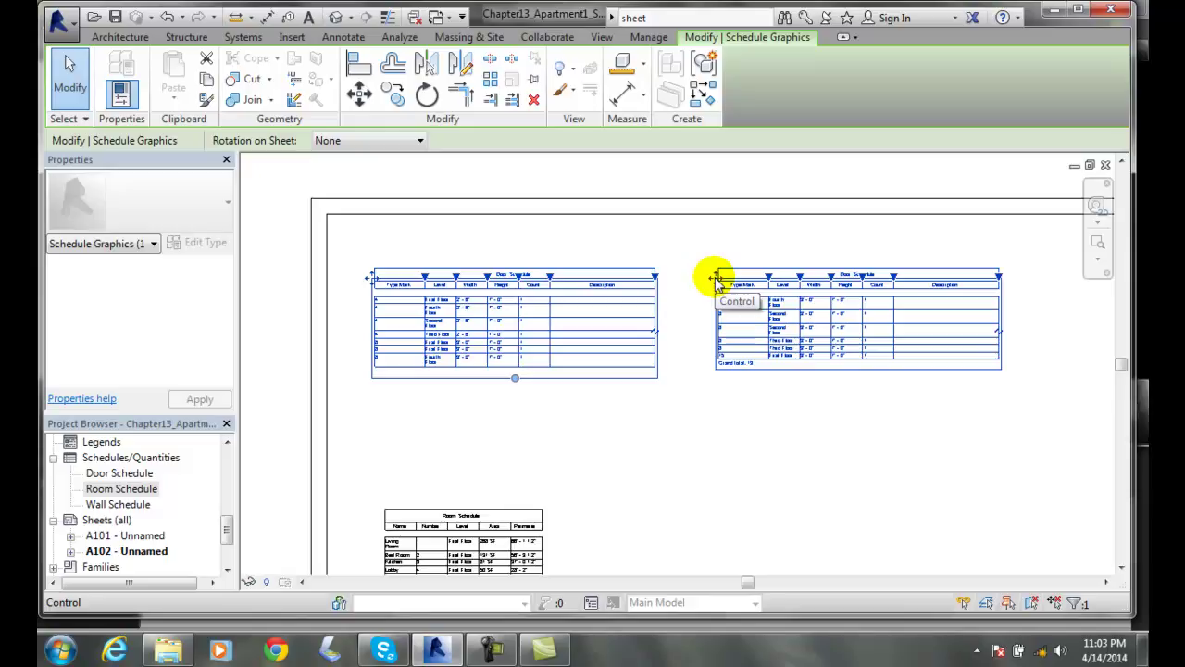
drag(717, 282, 460, 306)
drag(422, 298, 383, 276)
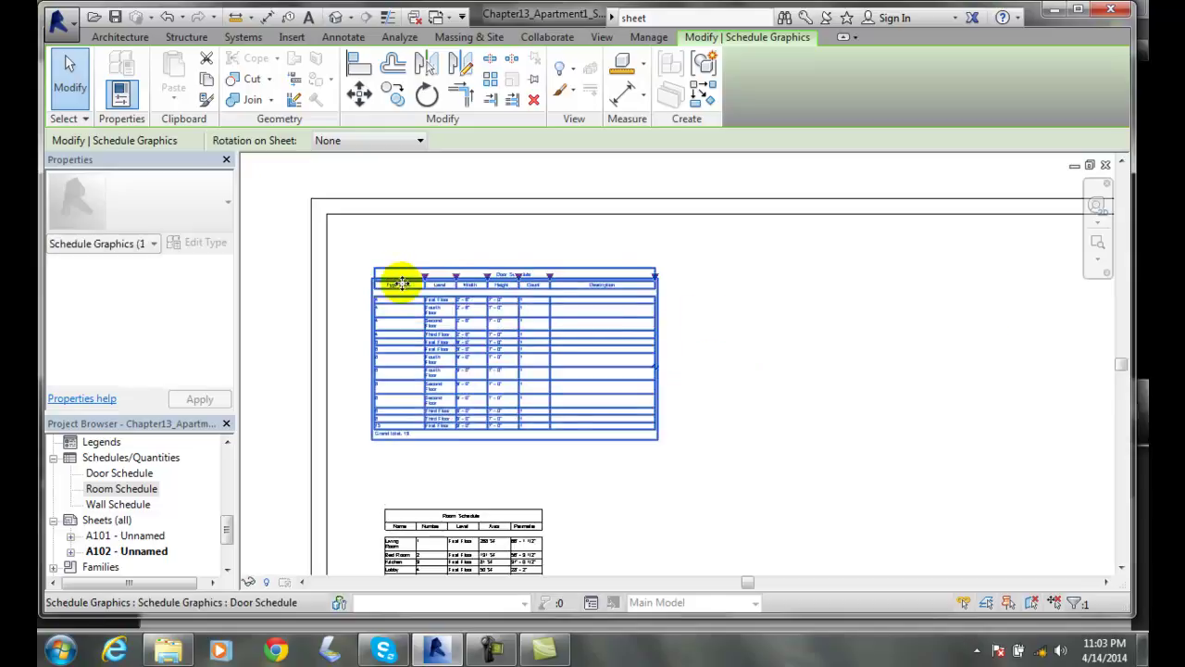
click(812, 378)
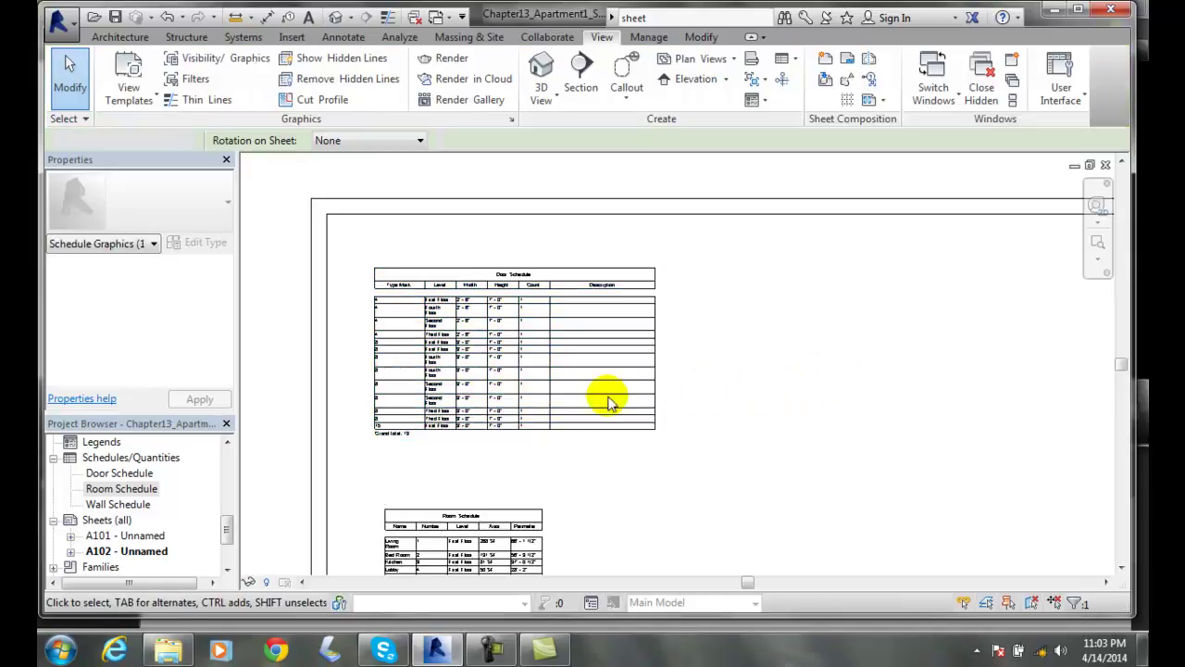